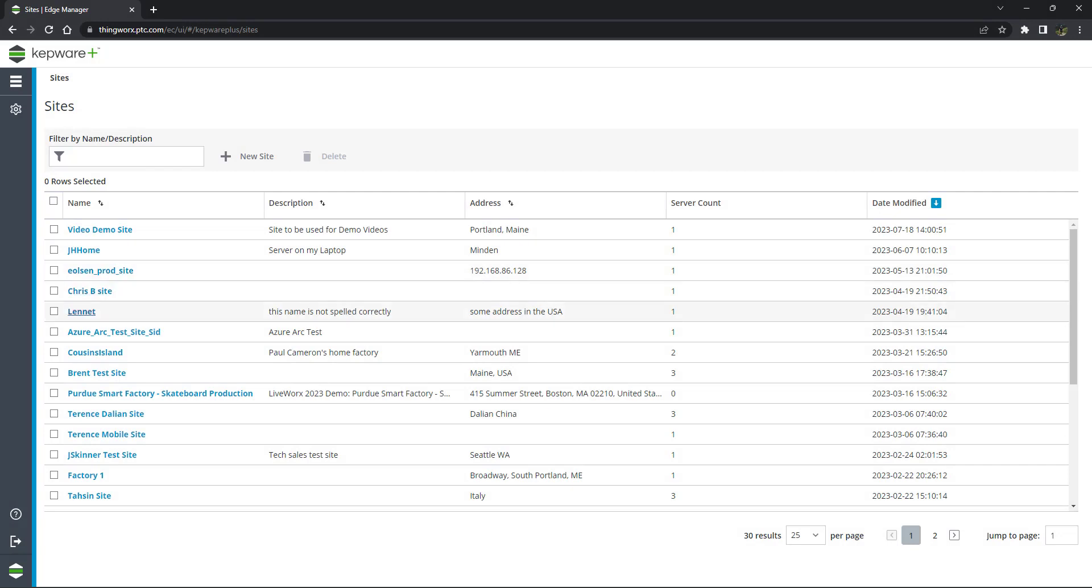
Step: Open Video Demo Site's Test Server and show its UA Gateway Server Interface, still without endpoints
click(100, 229)
click(144, 287)
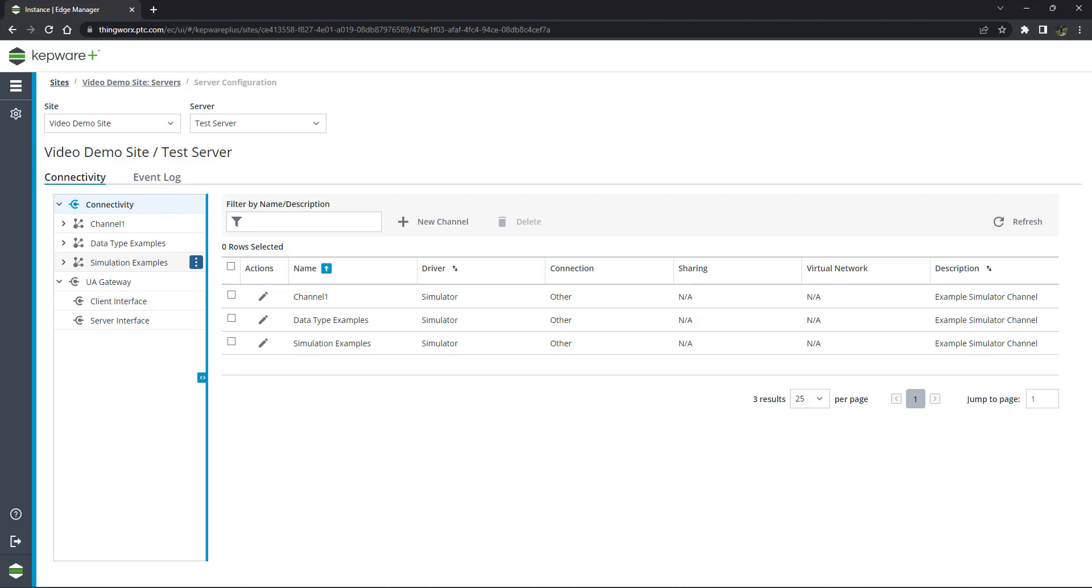
click(120, 320)
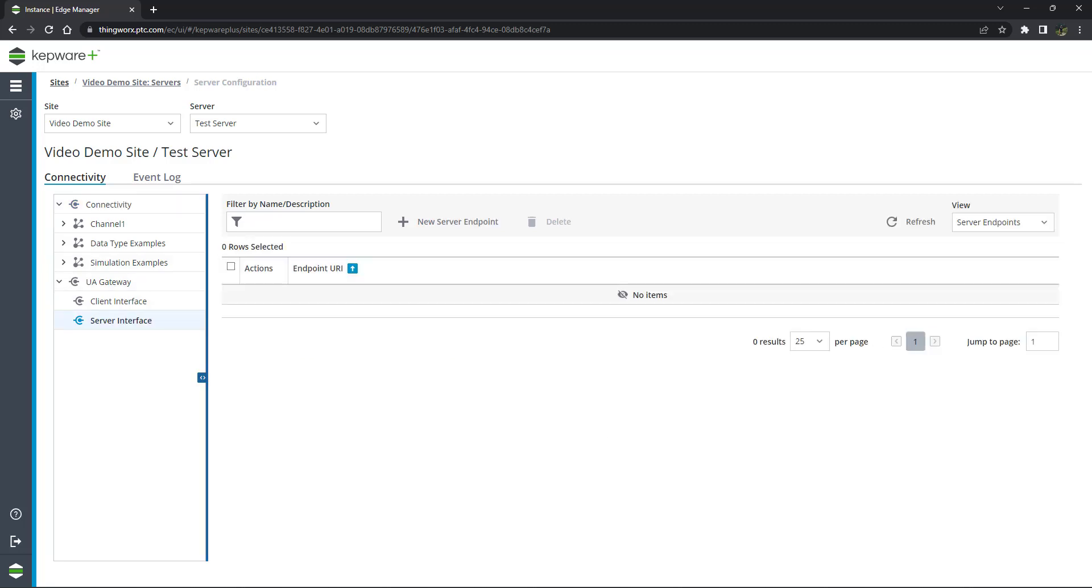
Step: Create a new UA Gateway server endpoint named 'UAG Server Gateway'
click(447, 222)
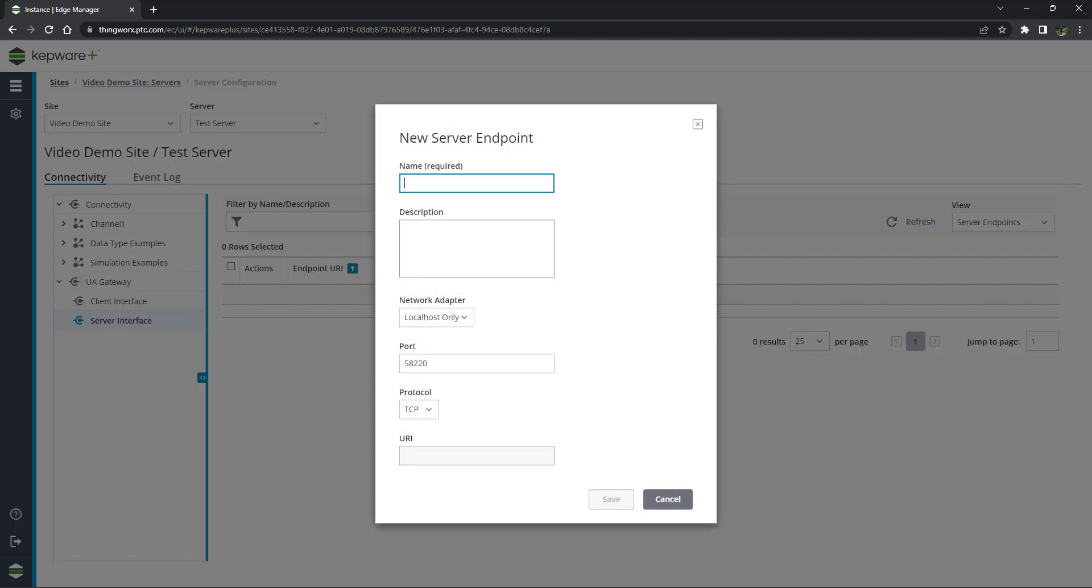
text(UAG)
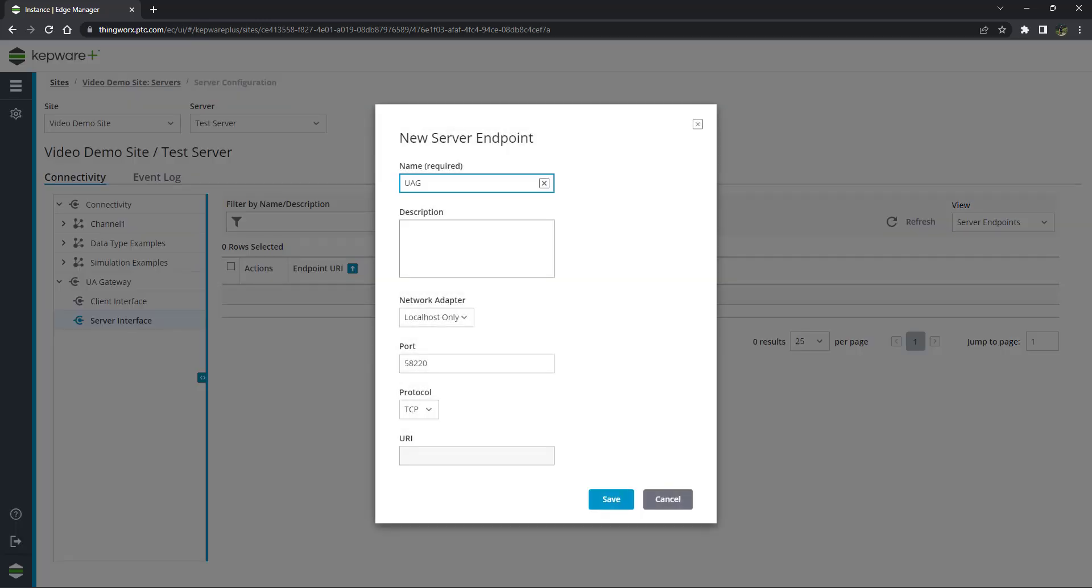
text( Server Gateway)
key(Return)
Step: Copy the endpoint URI opc.tcp://127.0.0.1:58220 to the clipboard
drag(389, 296, 293, 297)
right_click(313, 299)
click(333, 310)
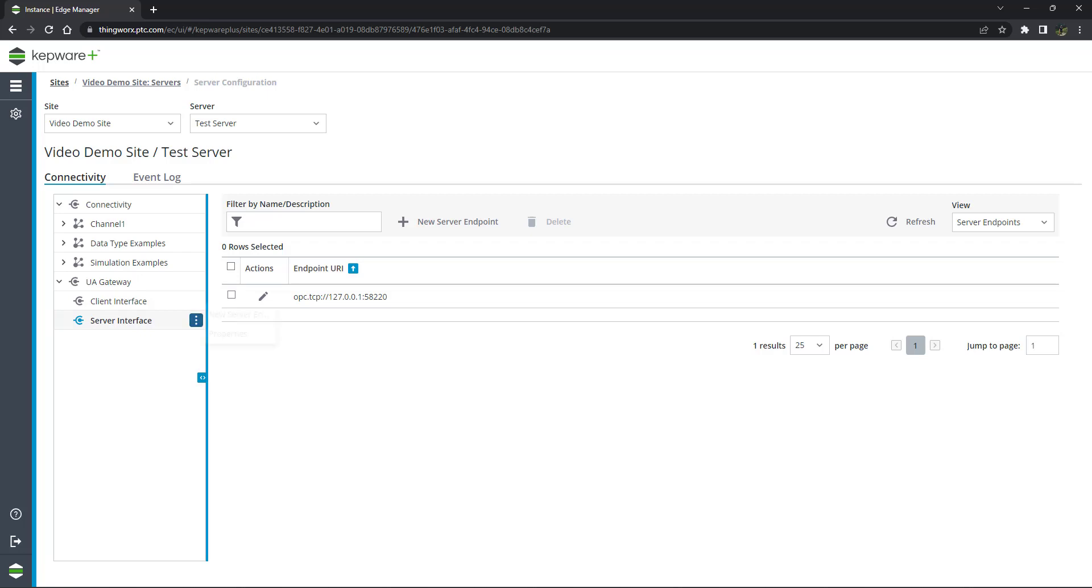
Step: Save Server Interface properties with Username/Password and X.509 logins and Basic256Sha256 Sign & Encrypt only
click(196, 320)
click(228, 332)
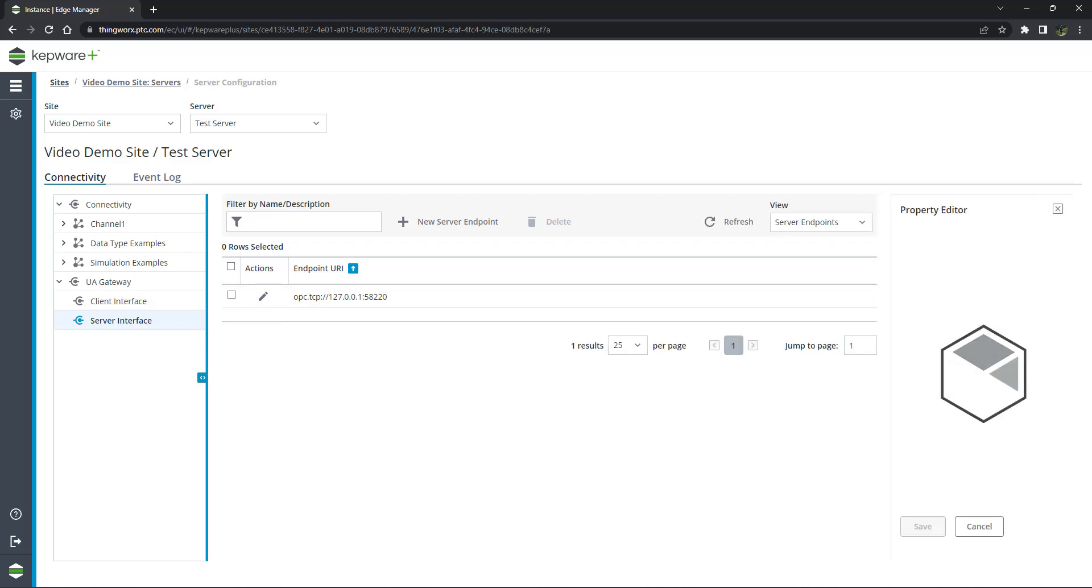
scroll(978, 370, down, 3)
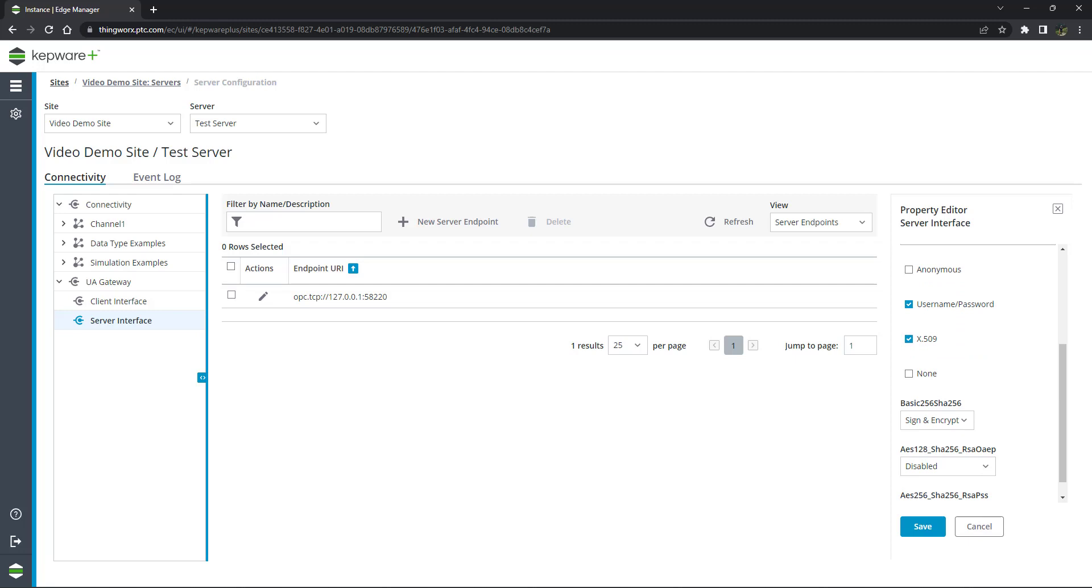
scroll(978, 369, down, 1)
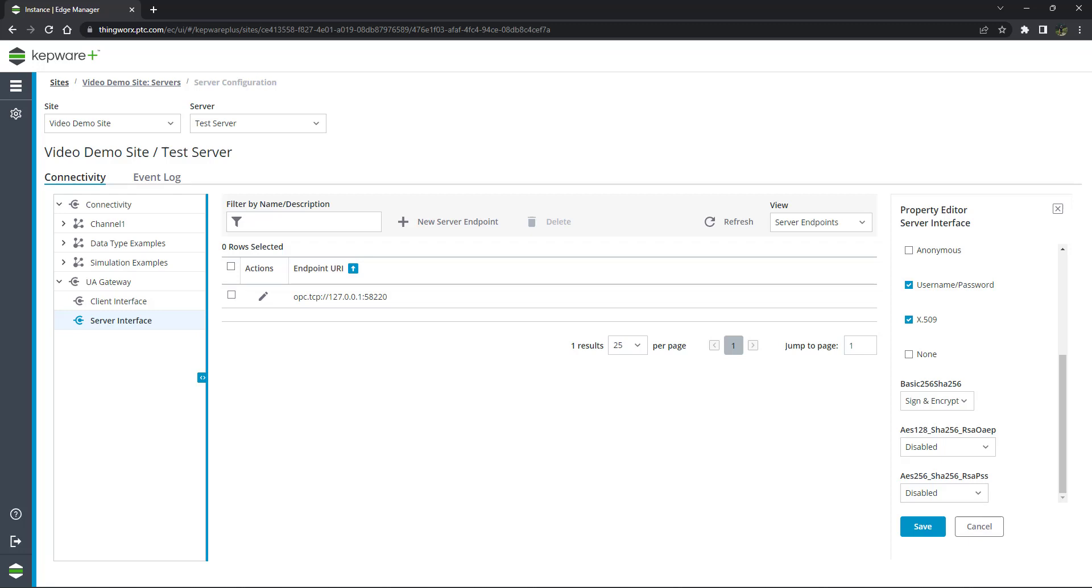
click(922, 526)
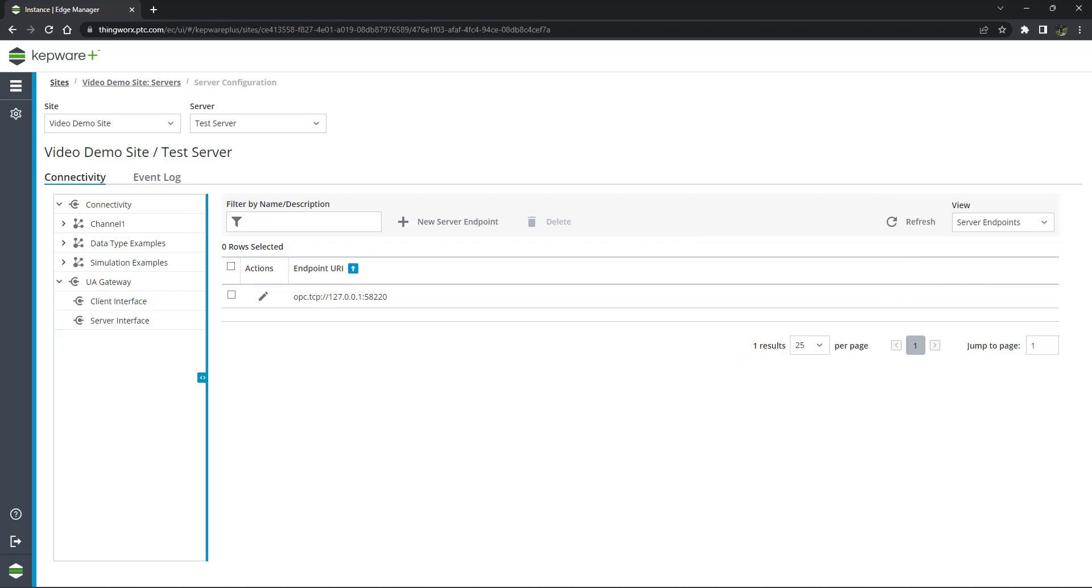
Step: In maximized UaExpert, add a server named 'UA Gateway' with the pasted opc.tcp://127.0.0.1:58220 endpoint
key(alt+Tab)
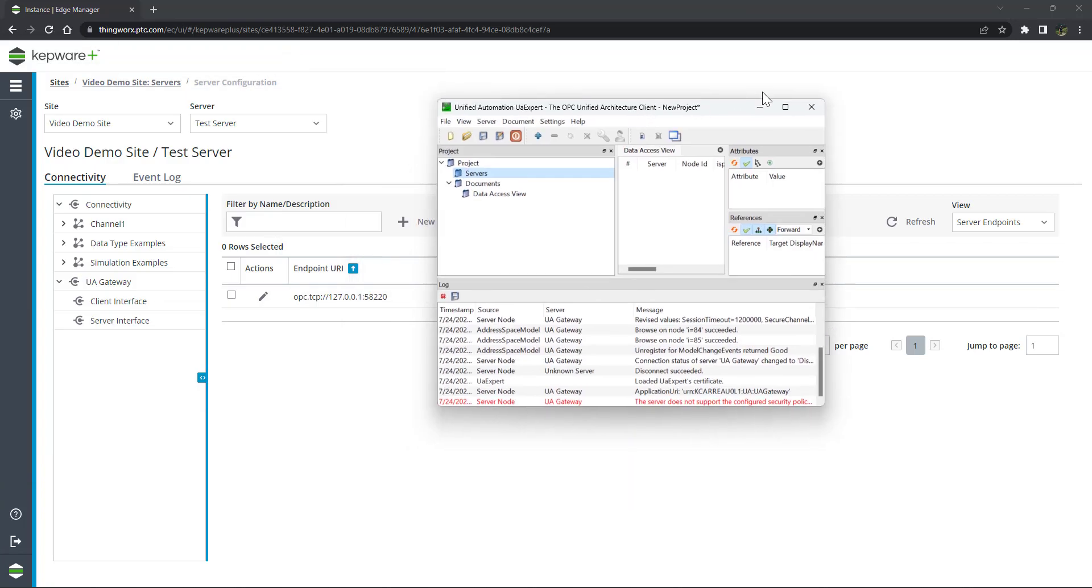
click(785, 107)
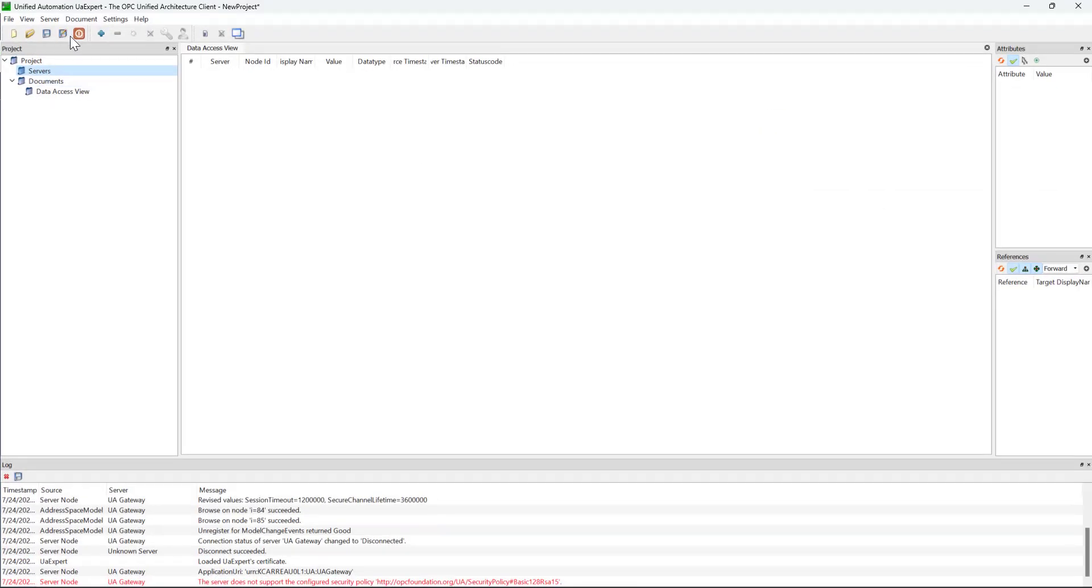
click(102, 33)
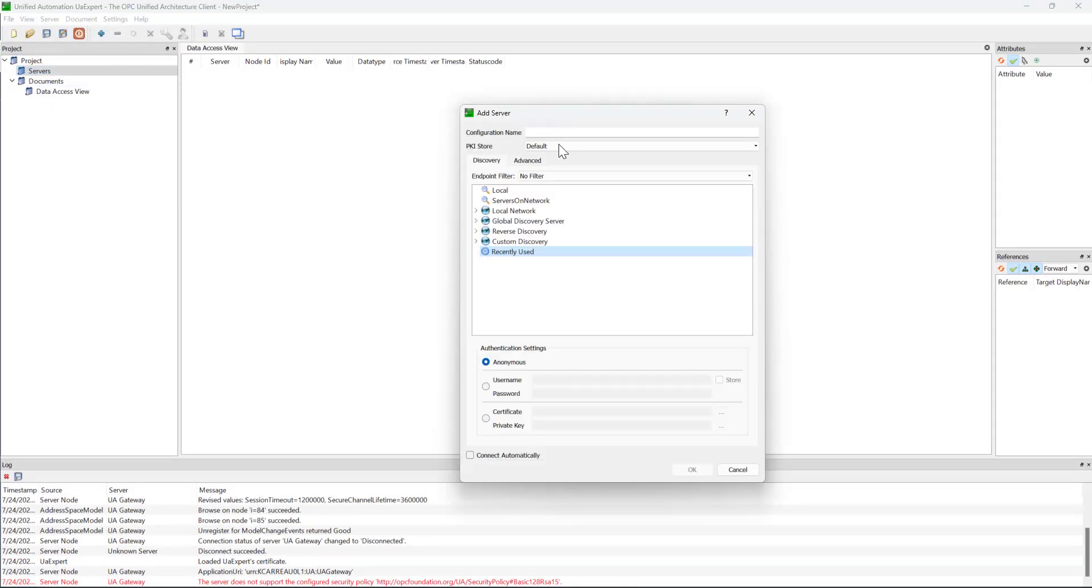
click(527, 160)
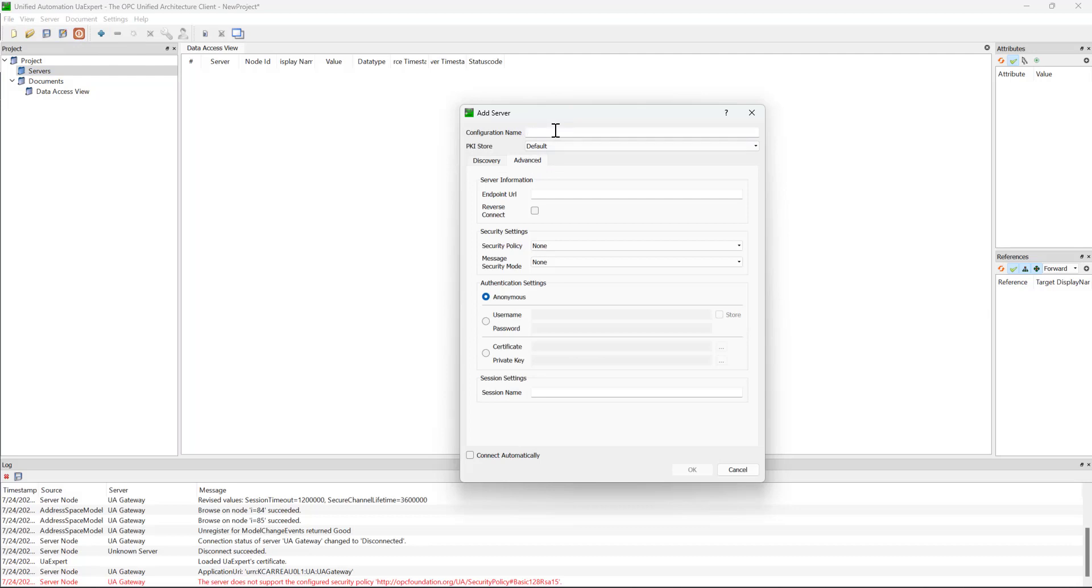
click(555, 131)
text(UA Gateway)
click(580, 194)
key(ctrl+v)
Step: Use Basic256Sha256 with the Administrator username and password, confirm, and connect to UA Gateway
click(639, 246)
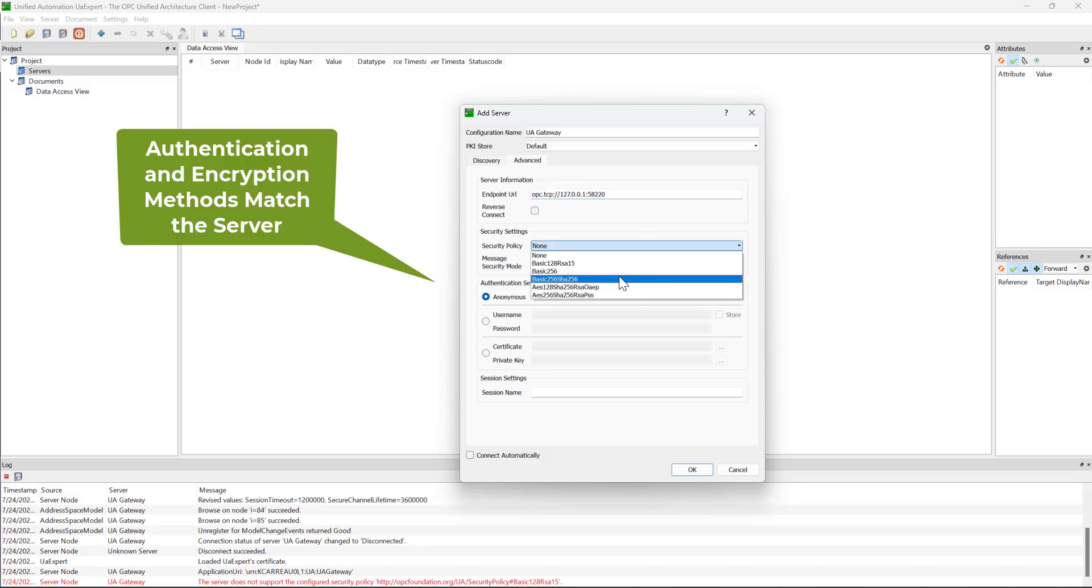
click(618, 278)
click(486, 320)
click(551, 315)
text(Administrator)
click(719, 314)
click(683, 328)
text(**********)
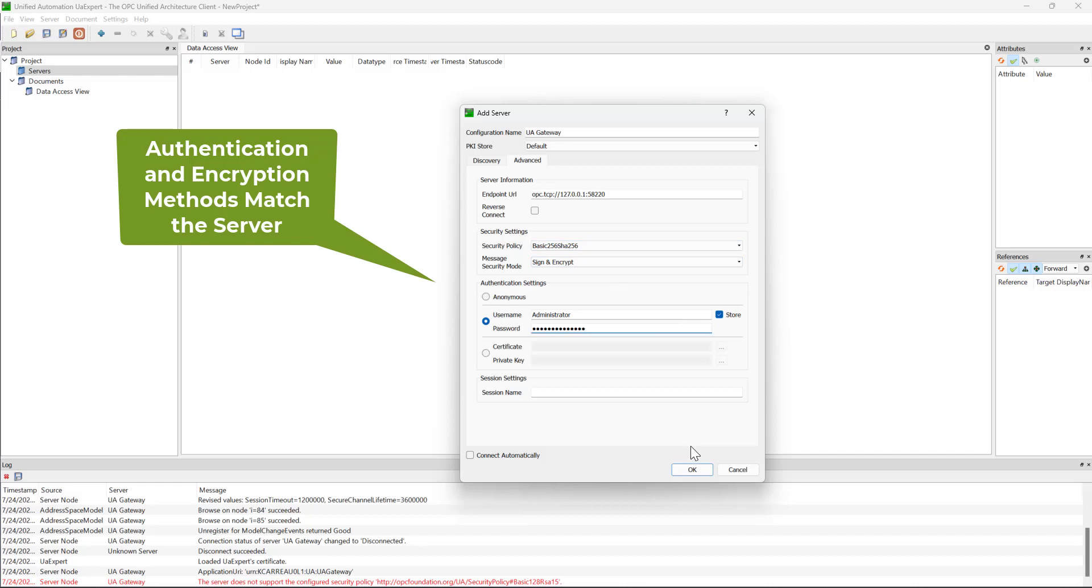
click(692, 469)
right_click(132, 81)
click(149, 85)
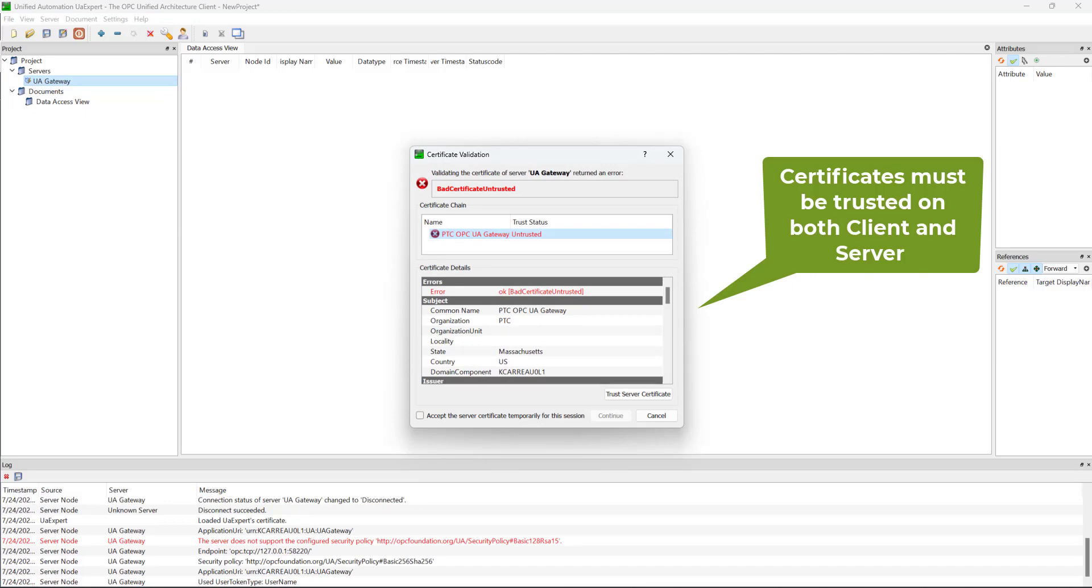
Step: Trust the gateway's server certificate in UaExpert, then list client certificates in Kepware+
click(643, 394)
click(1026, 7)
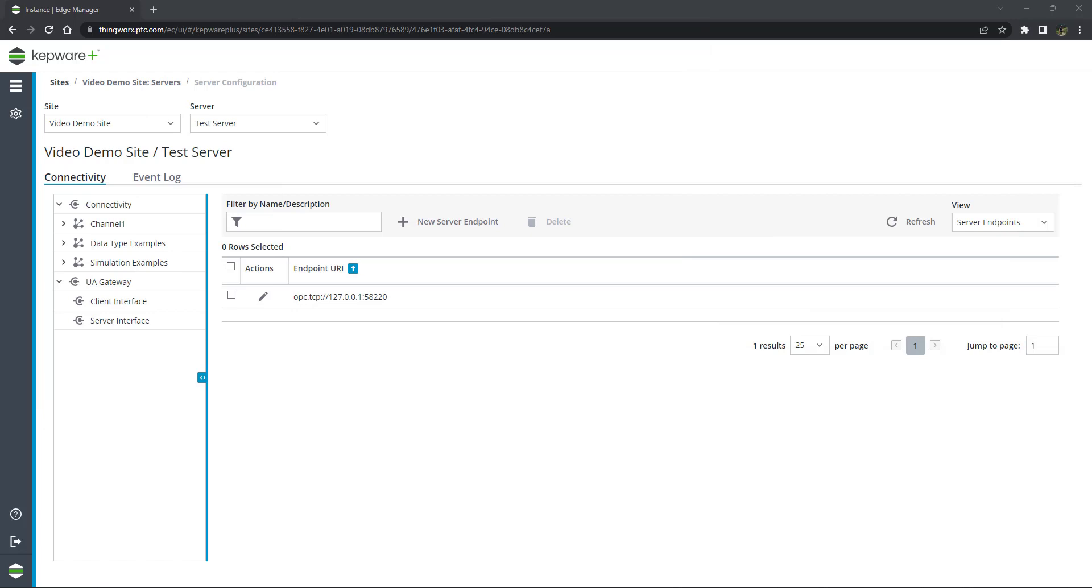
click(1044, 222)
click(1012, 270)
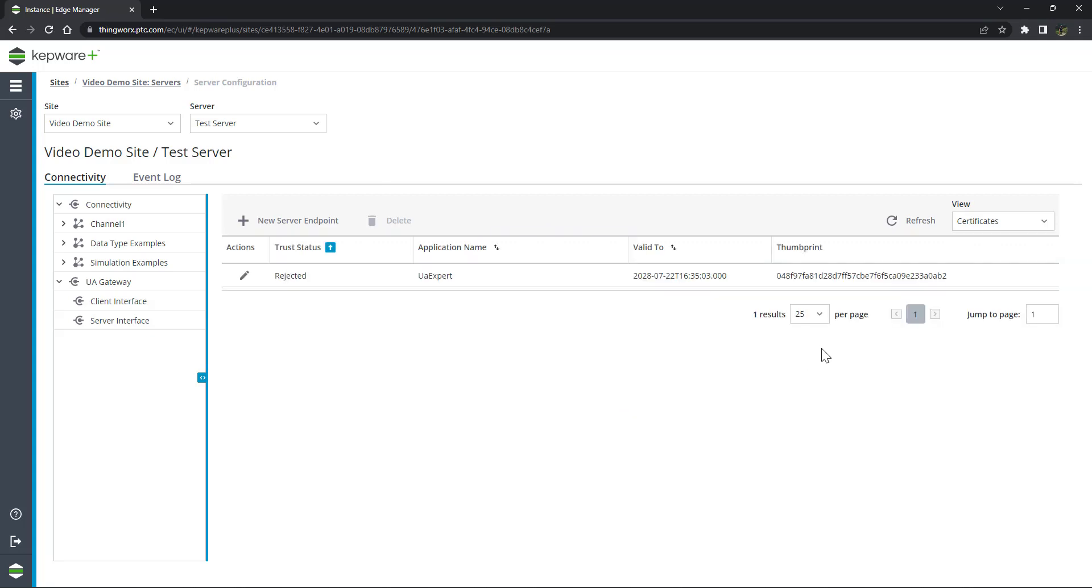
Step: Set the UaExpert certificate's Trust Status to Trusted and save it
click(244, 276)
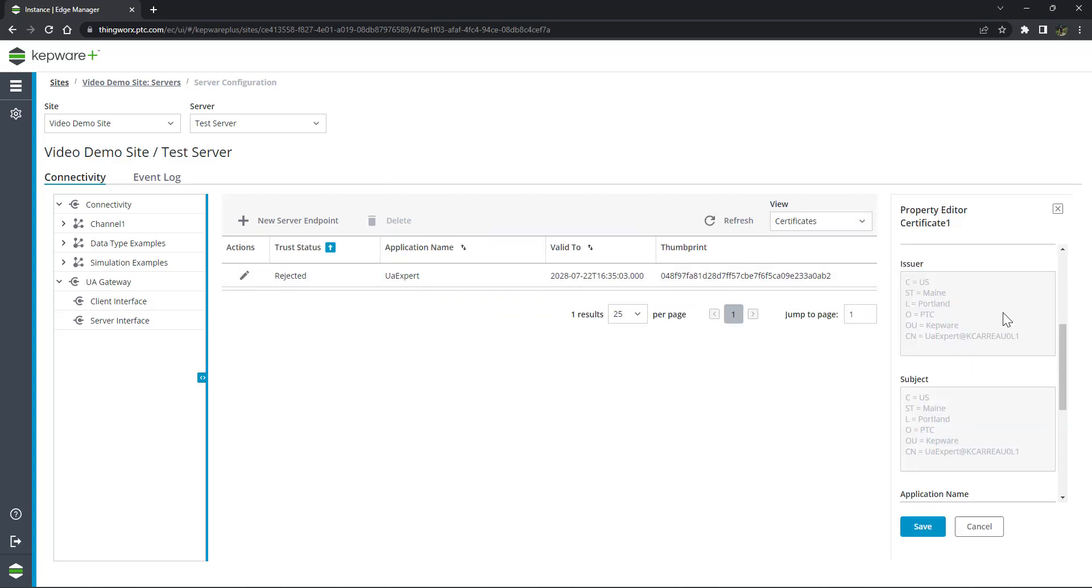
scroll(1001, 313, down, 4)
scroll(1004, 324, up, 5)
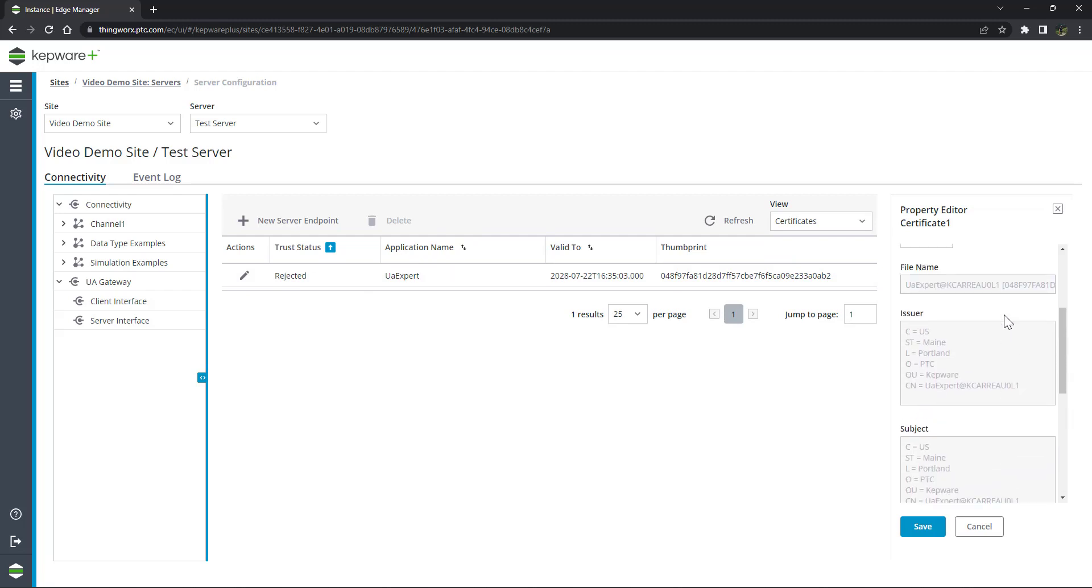
scroll(1006, 321, up, 3)
click(938, 402)
click(918, 443)
click(922, 526)
Step: Maximize UaExpert and connect again to the UA Gateway server
key(alt+Tab)
key(super+Up)
right_click(91, 84)
click(111, 88)
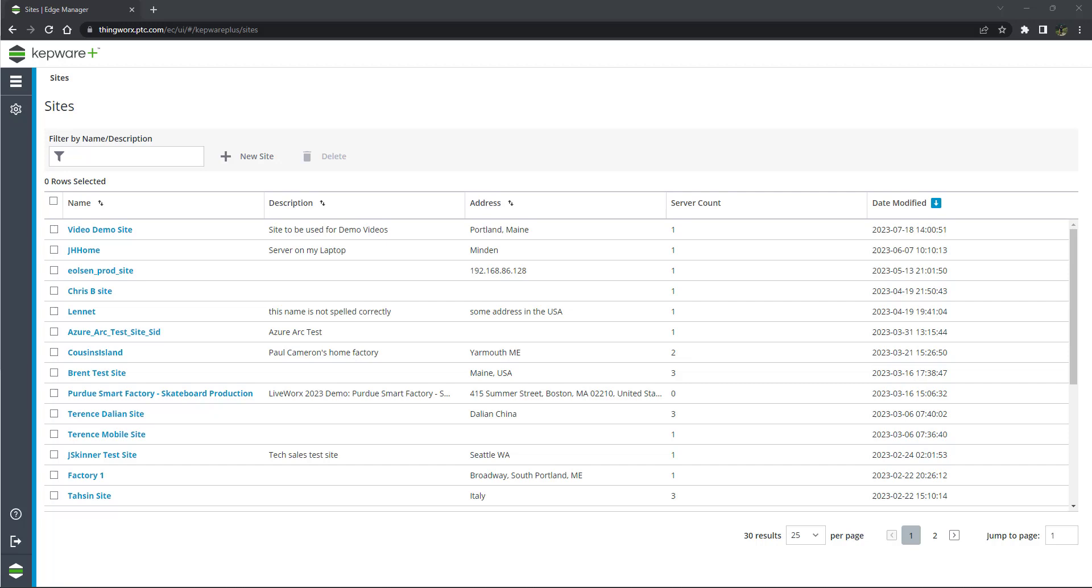
Step: Under Test Server's UA Gateway Client Interface, start a new client connection named 'UAG Client Demo'
click(99, 229)
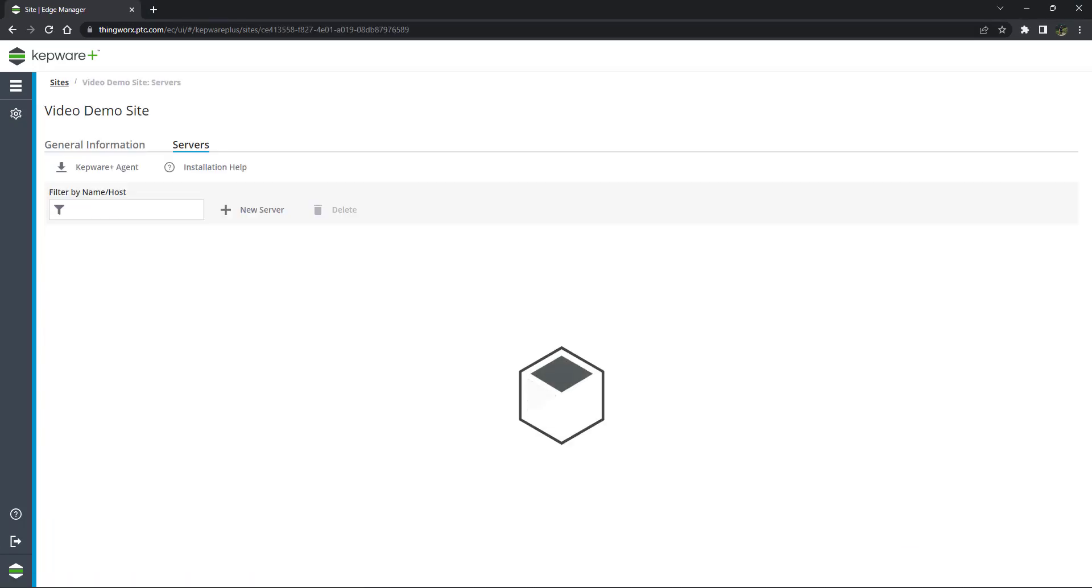
click(144, 289)
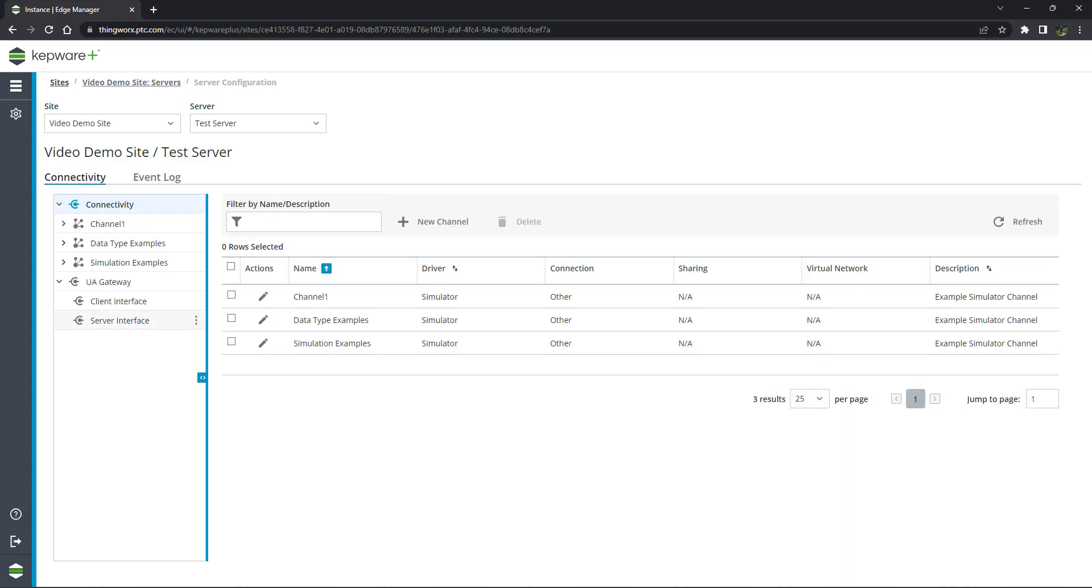
click(120, 301)
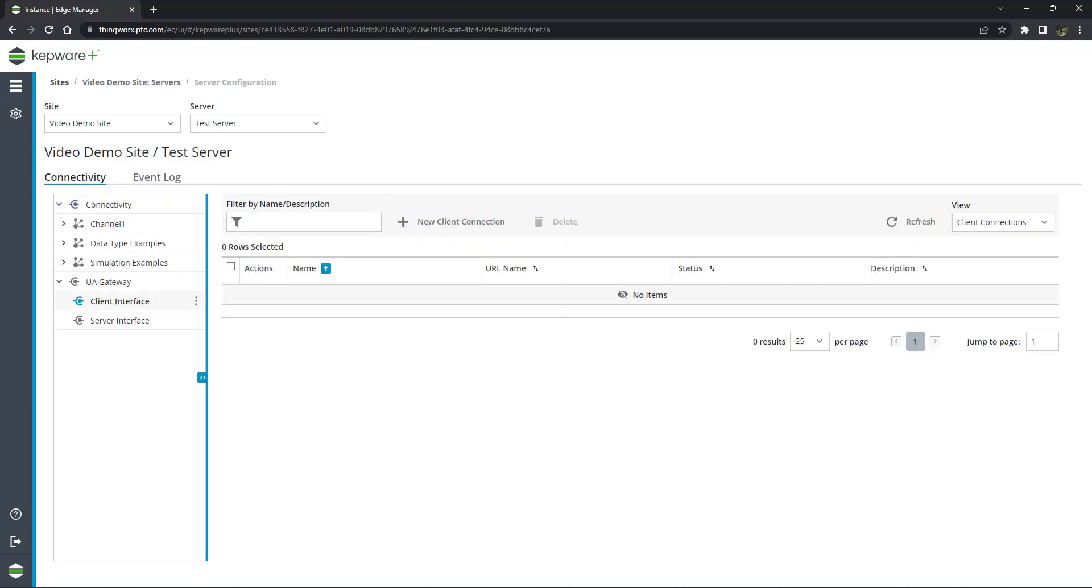
click(452, 221)
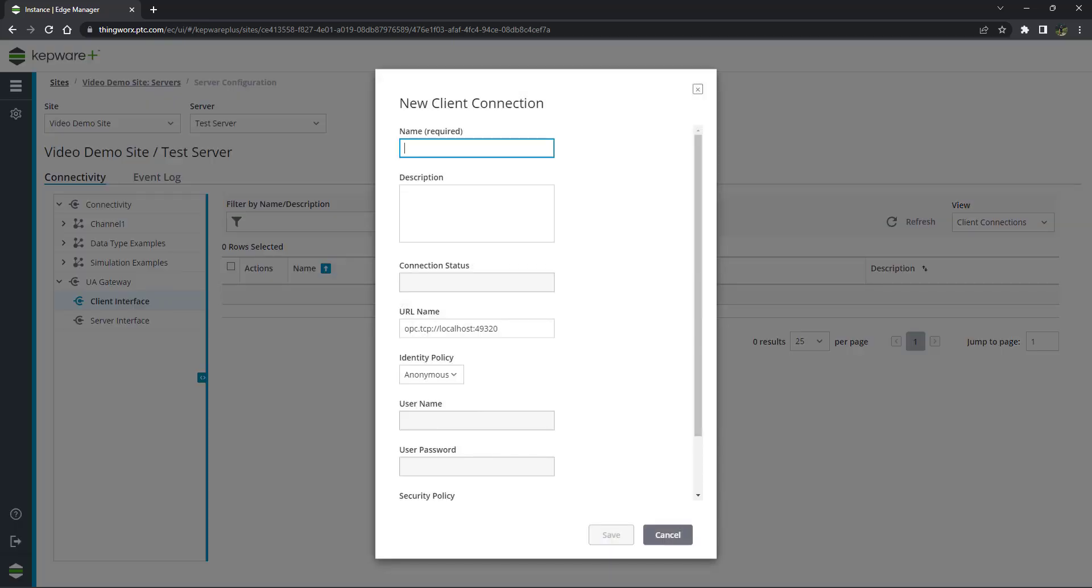
text(UAG Cl)
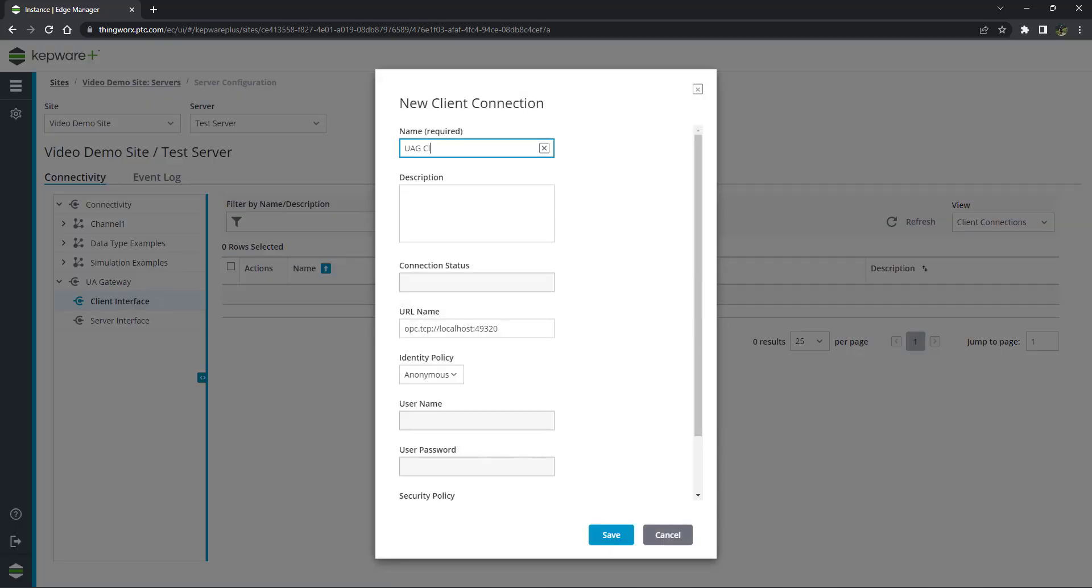
text(ient Demo)
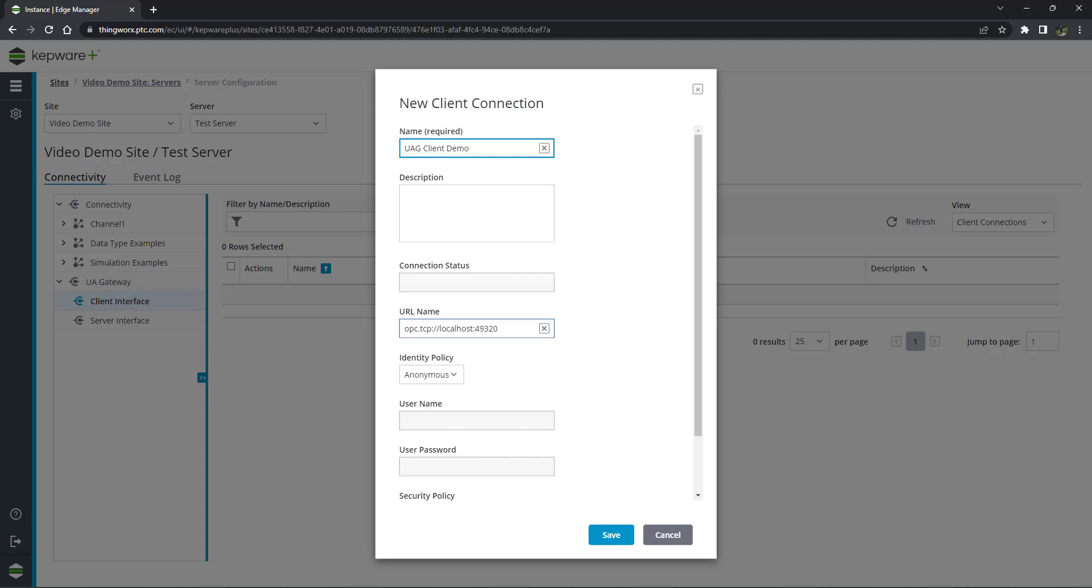
Step: Set username/password identity with the Administrator account and its password, then save the connection
click(430, 374)
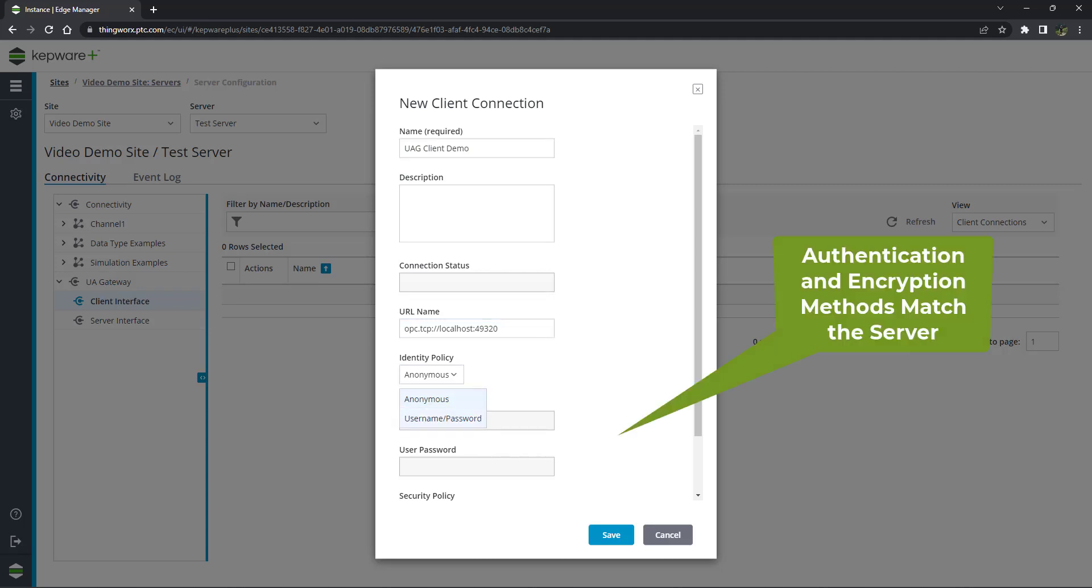
click(443, 418)
text(Administrator)
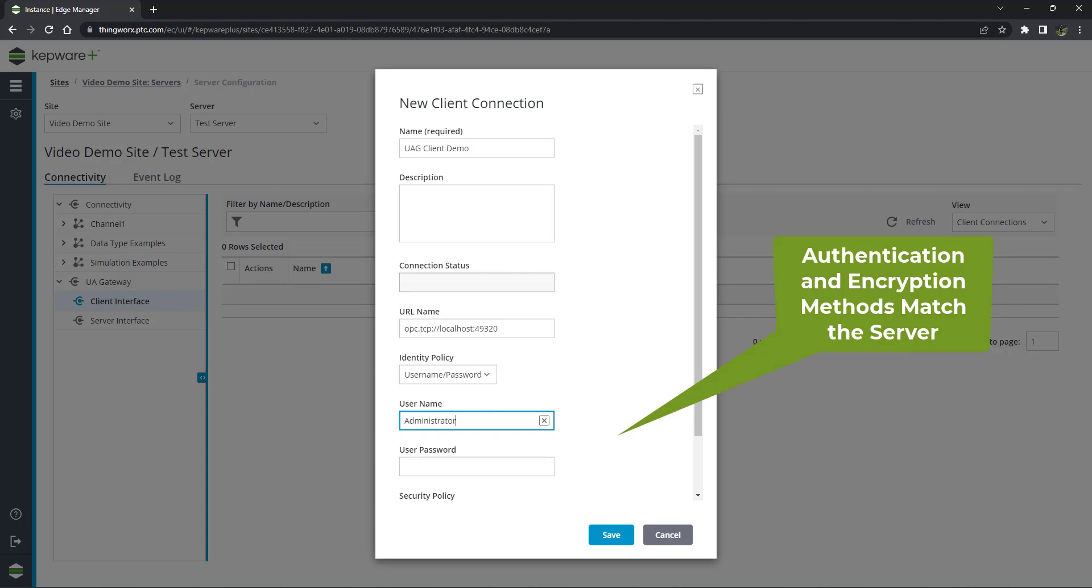
key(Tab)
text(**********)
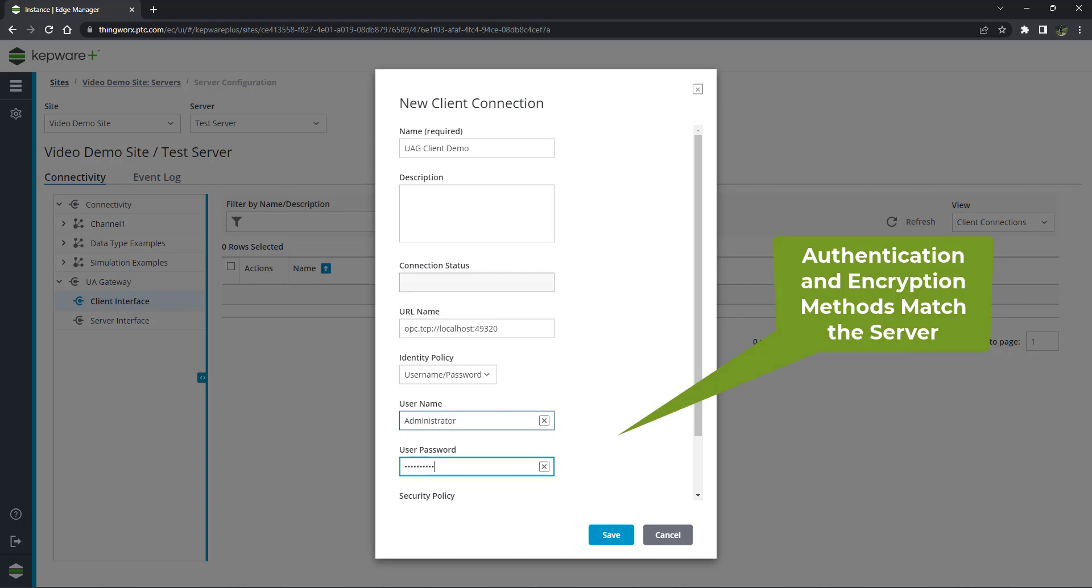
text(****)
scroll(551, 314, down, 2)
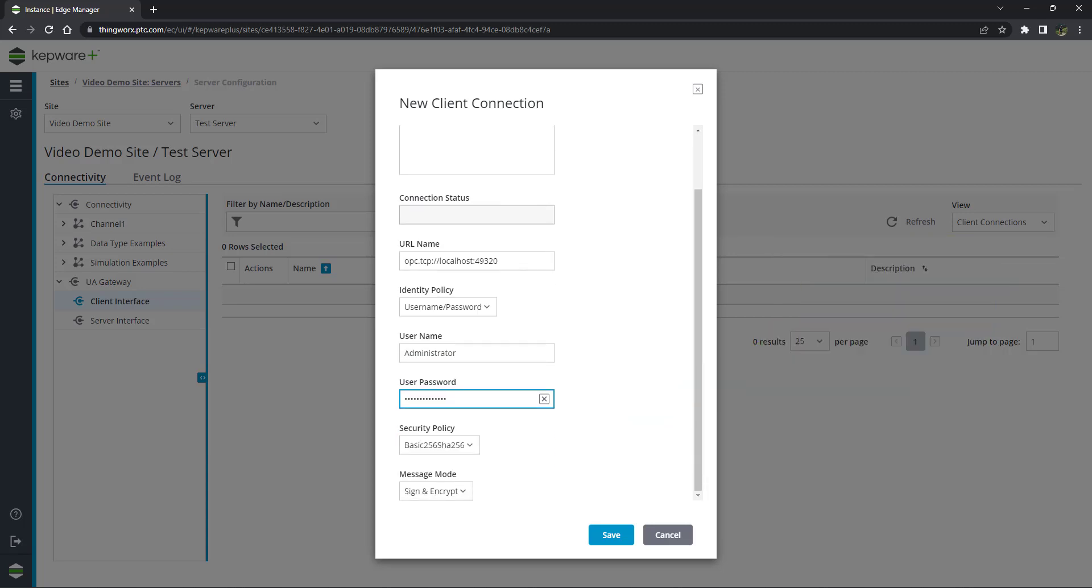
key(Return)
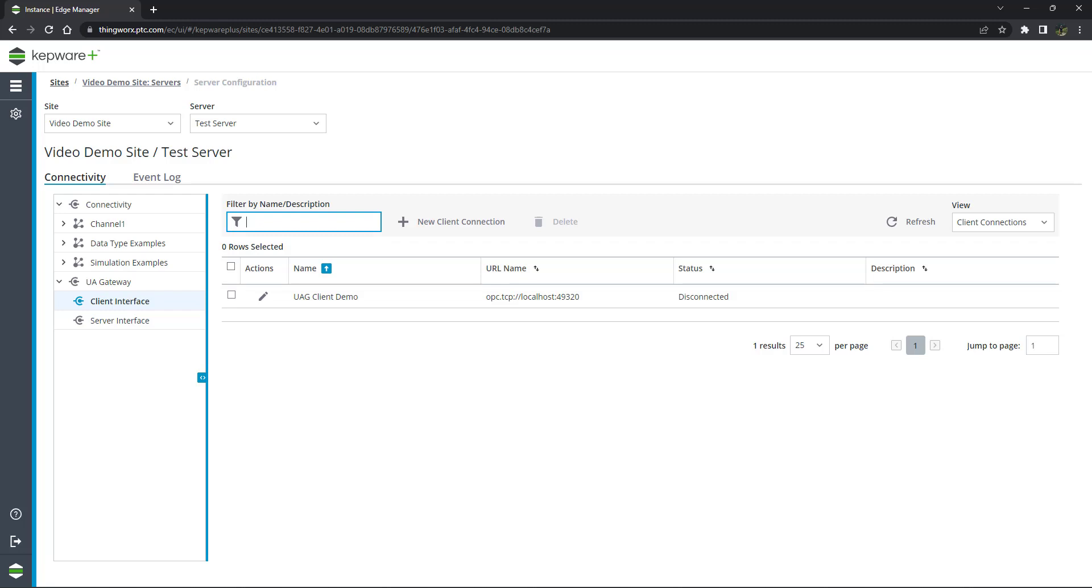
drag(479, 184, 518, 215)
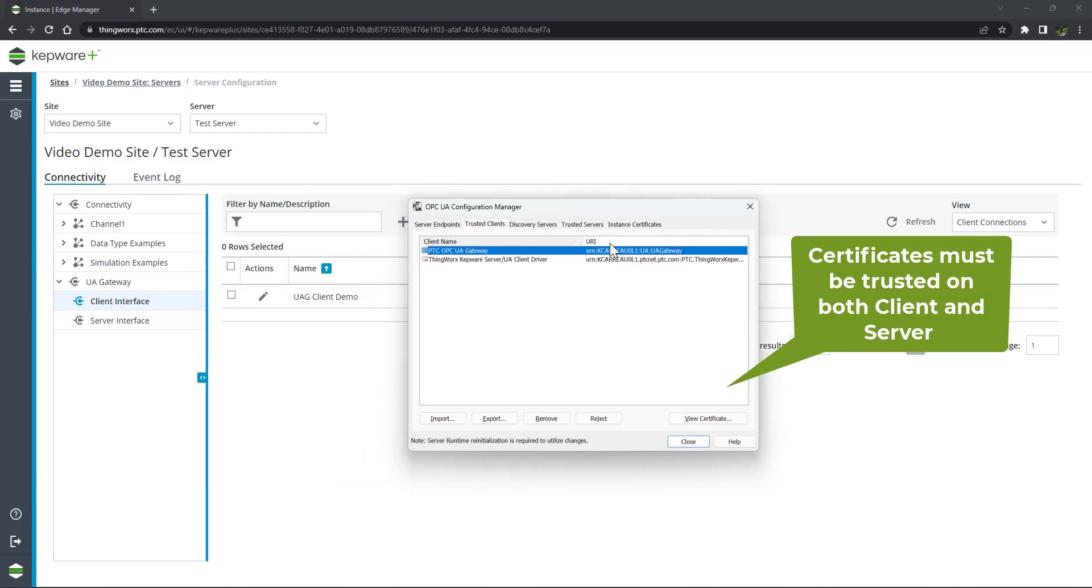
click(688, 442)
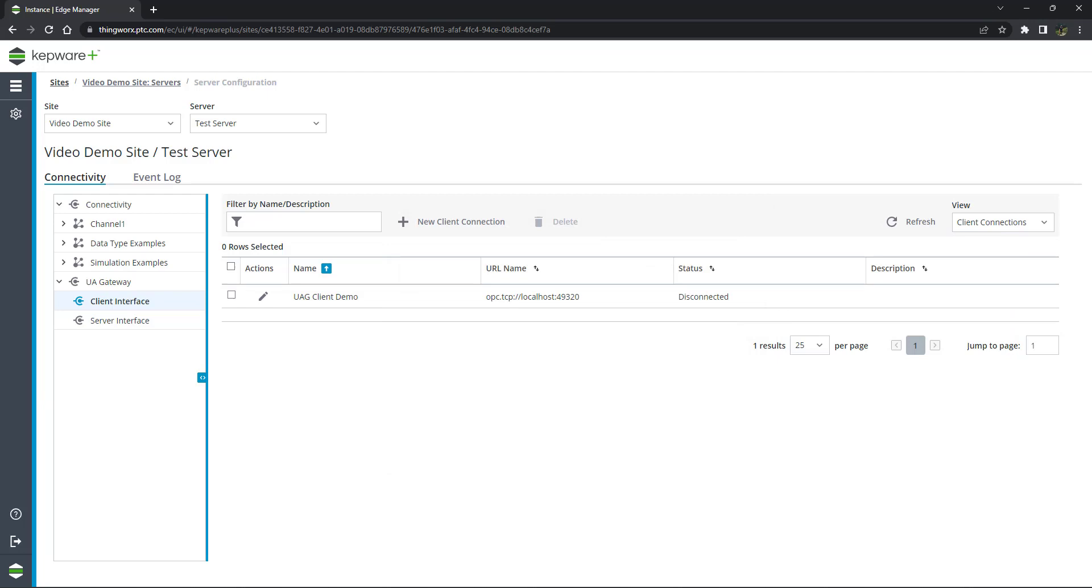
click(307, 222)
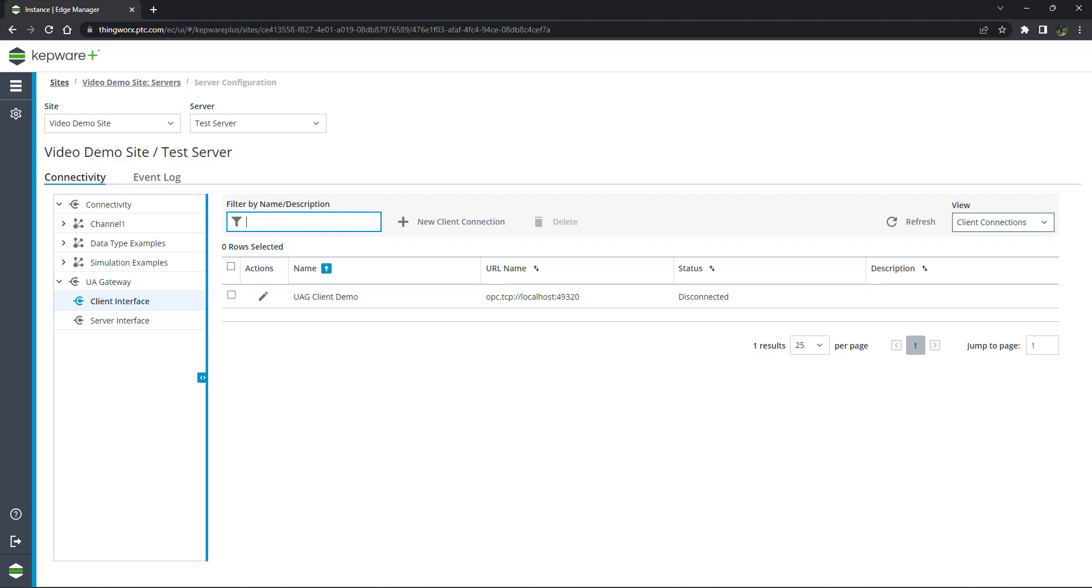
click(1042, 226)
click(1030, 265)
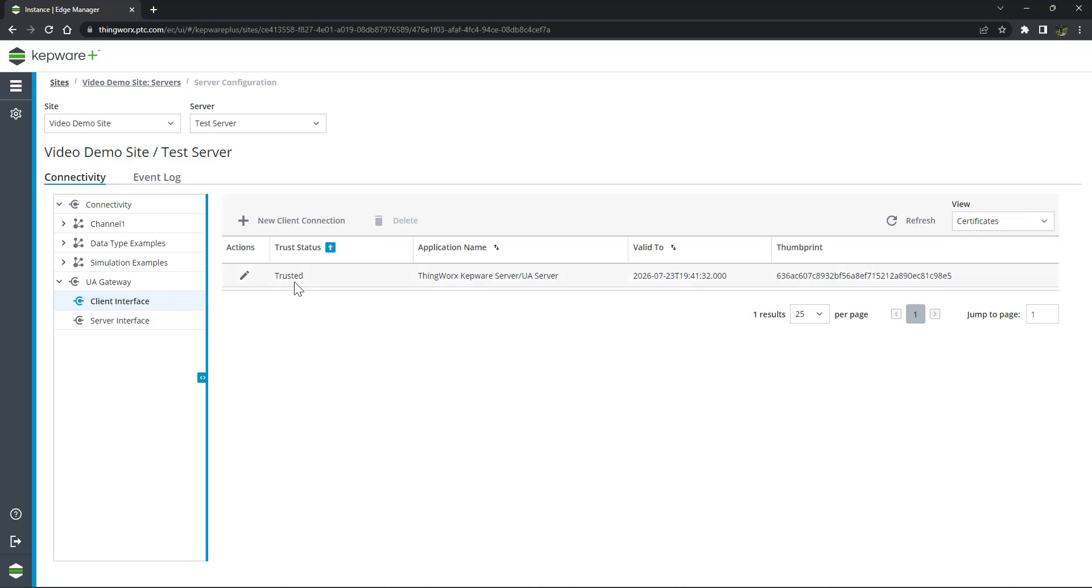
click(1042, 221)
click(1030, 242)
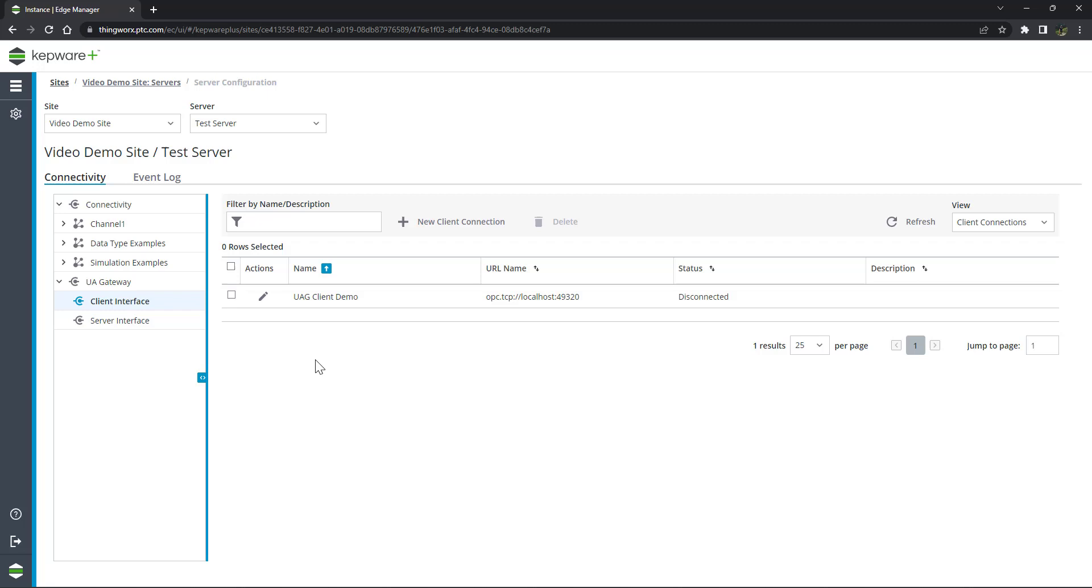